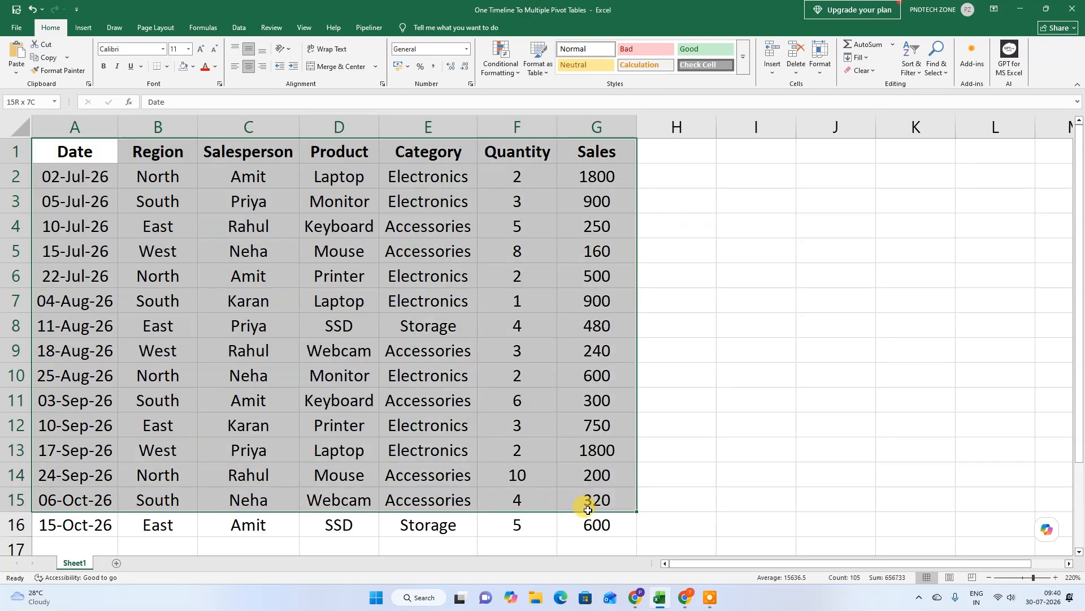
Create a PivotTable from Sheet1 A1:G16 on a new worksheet, with Product as rows and Sales as summed values
{"action": "left_click", "coordinate": [85, 28]}
{"action": "left_click", "coordinate": [16, 70]}
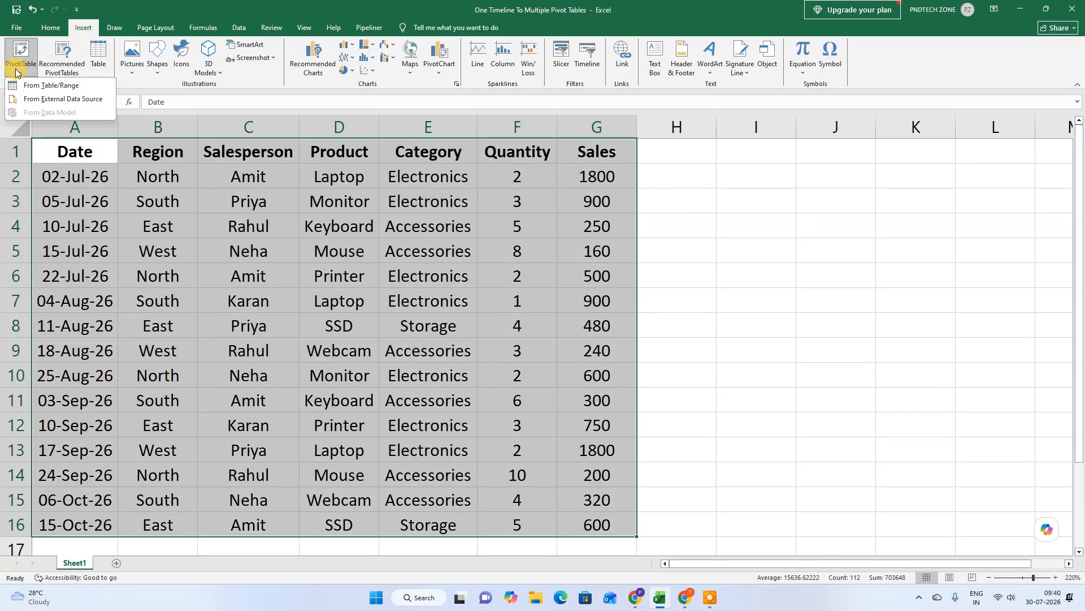
{"action": "left_click", "coordinate": [40, 85]}
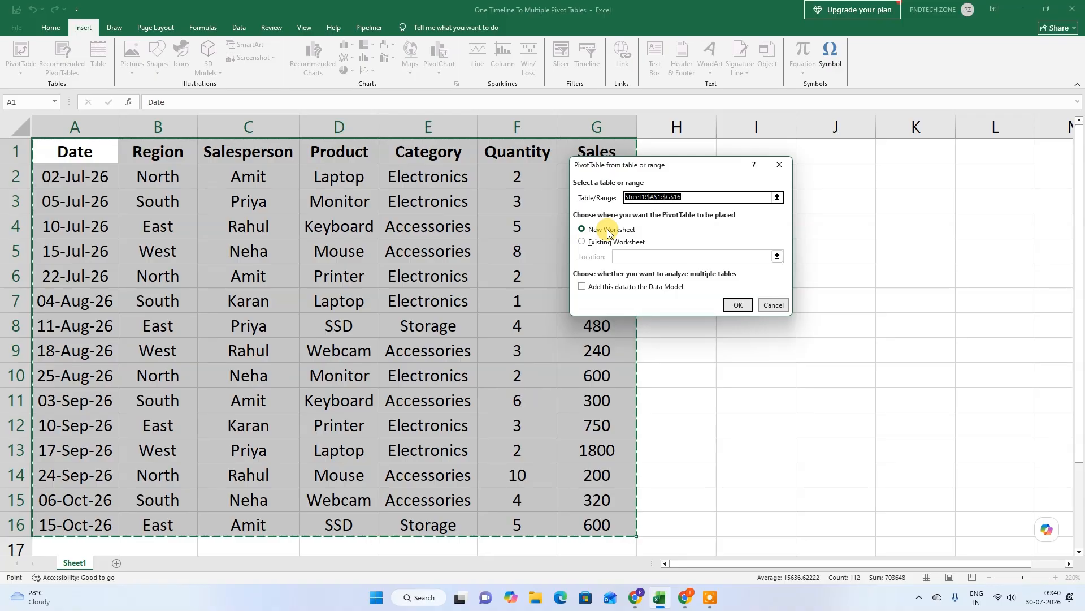
{"action": "left_click", "coordinate": [740, 305]}
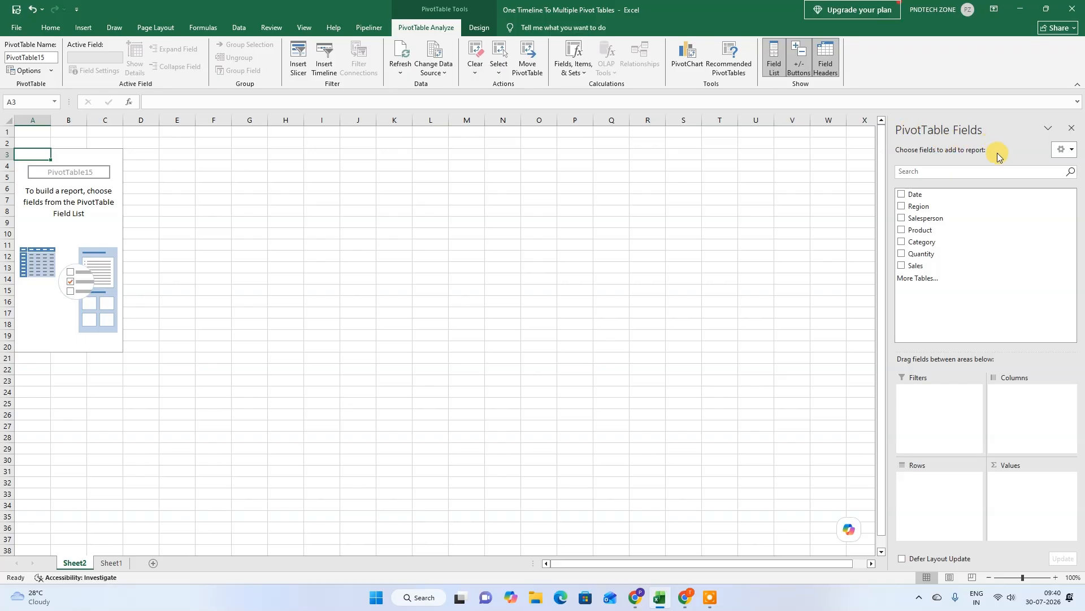
{"action": "left_click", "coordinate": [901, 230]}
{"action": "left_click", "coordinate": [901, 266]}
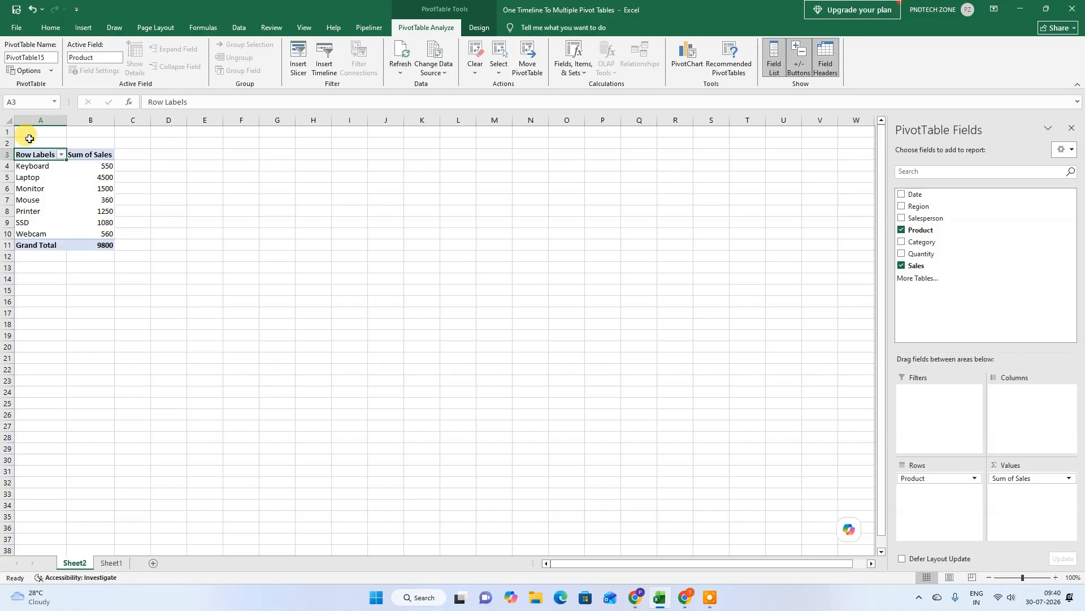
Copy the product PivotTable to cell F3 and replace Product with Salesperson as the copy's row field
{"action": "left_click_drag", "start_coordinate": [37, 154], "coordinate": [109, 245]}
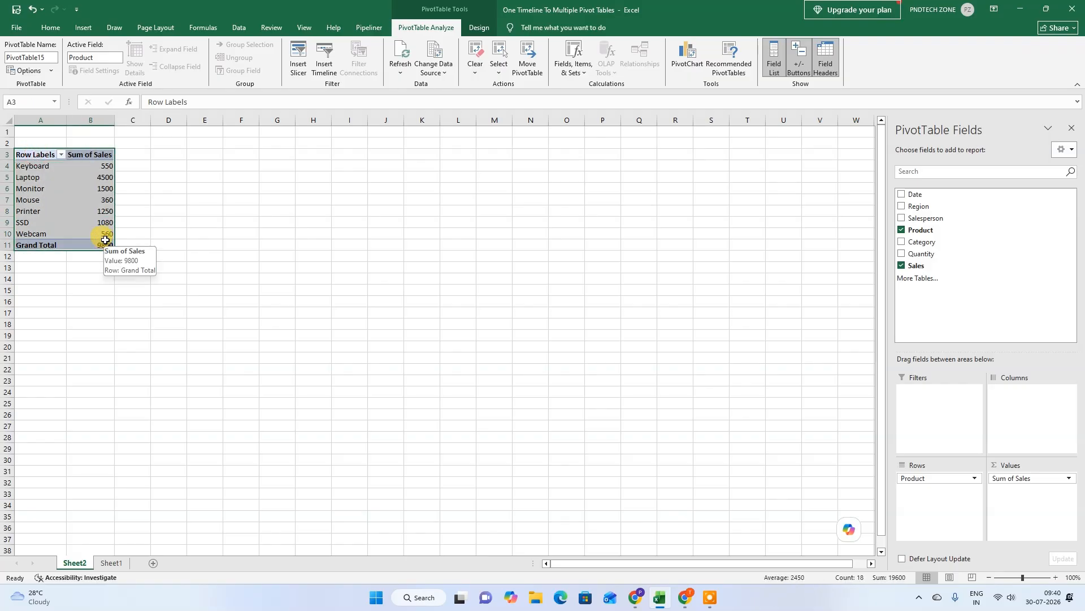
{"action": "key", "text": "ctrl+c"}
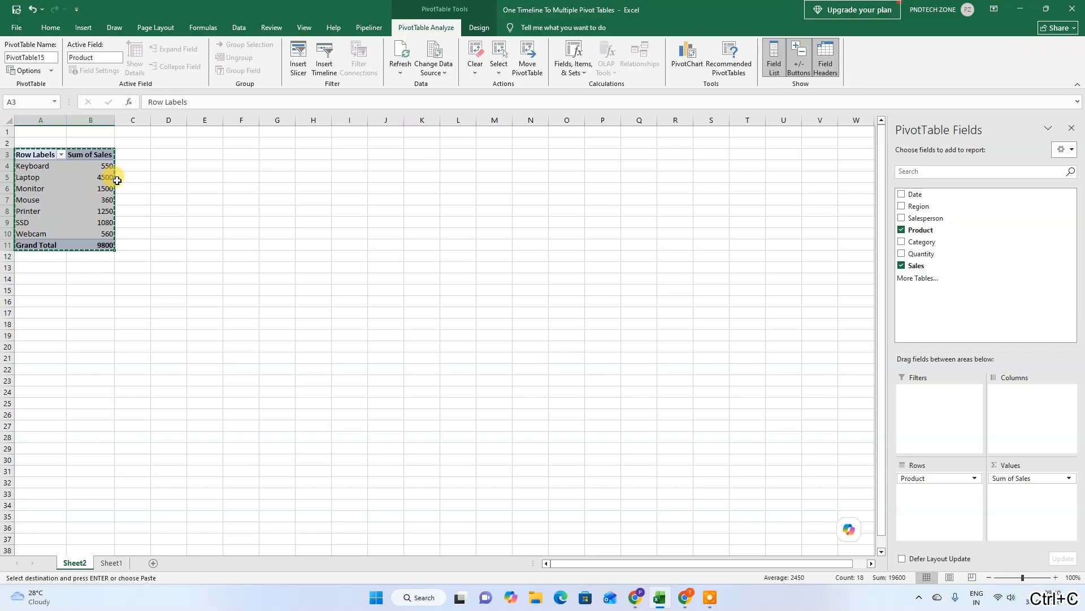
{"action": "left_click", "coordinate": [240, 155]}
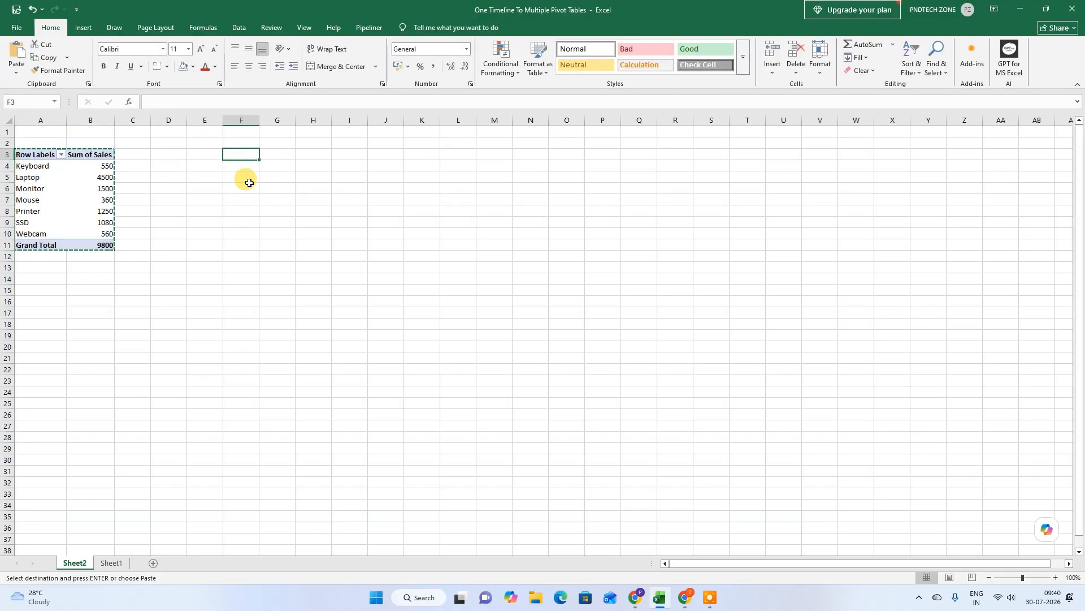
{"action": "key", "text": "ctrl+v"}
{"action": "key", "text": "ctrl"}
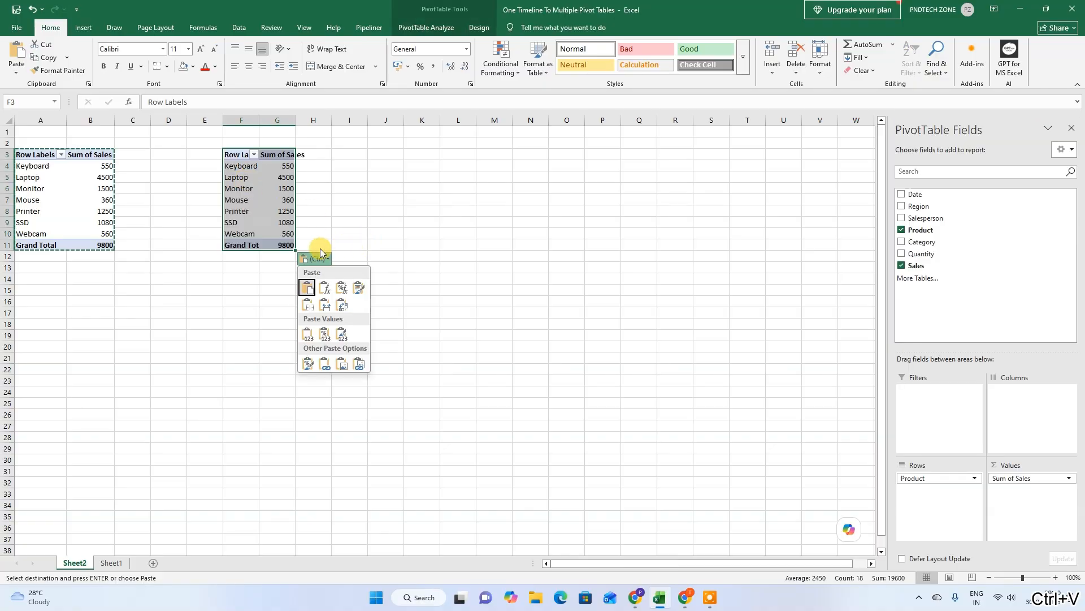
{"action": "key", "text": "Escape"}
{"action": "left_click", "coordinate": [252, 189]}
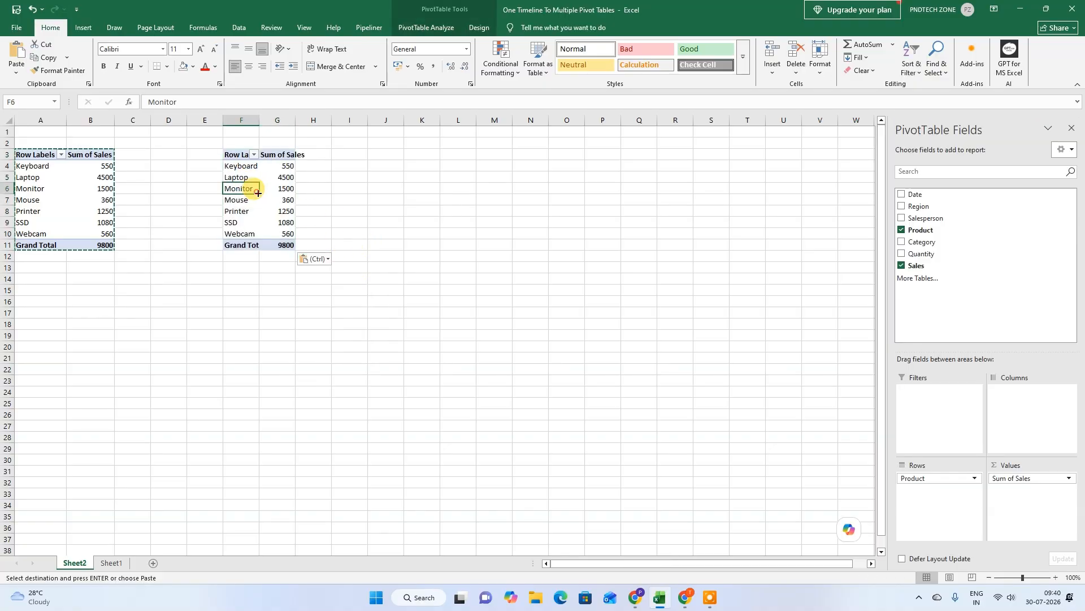
{"action": "key", "text": "Escape"}
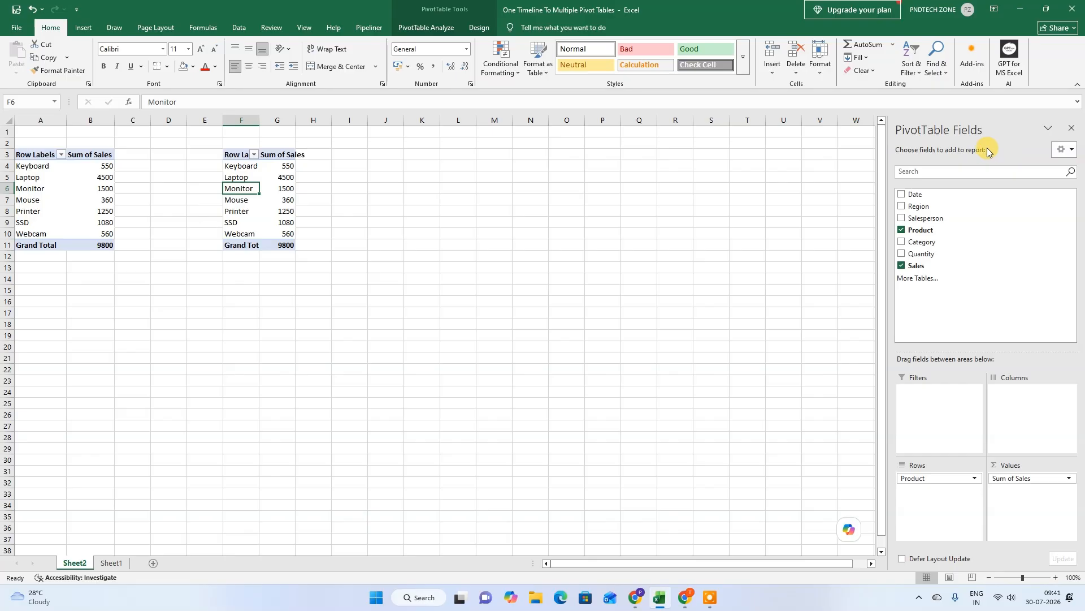
{"action": "left_click", "coordinate": [903, 232]}
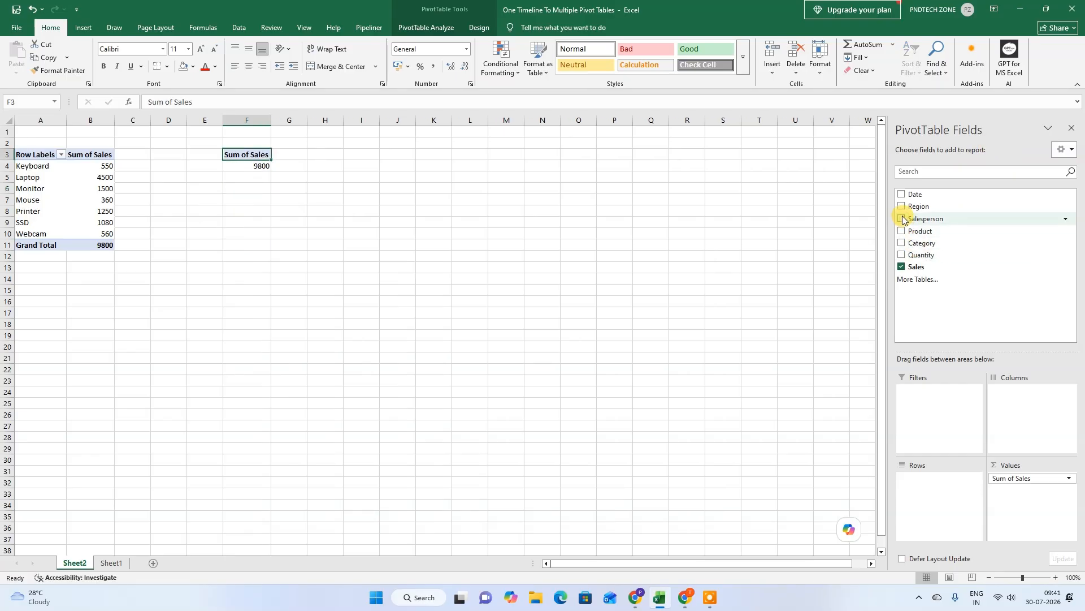
{"action": "left_click", "coordinate": [902, 219]}
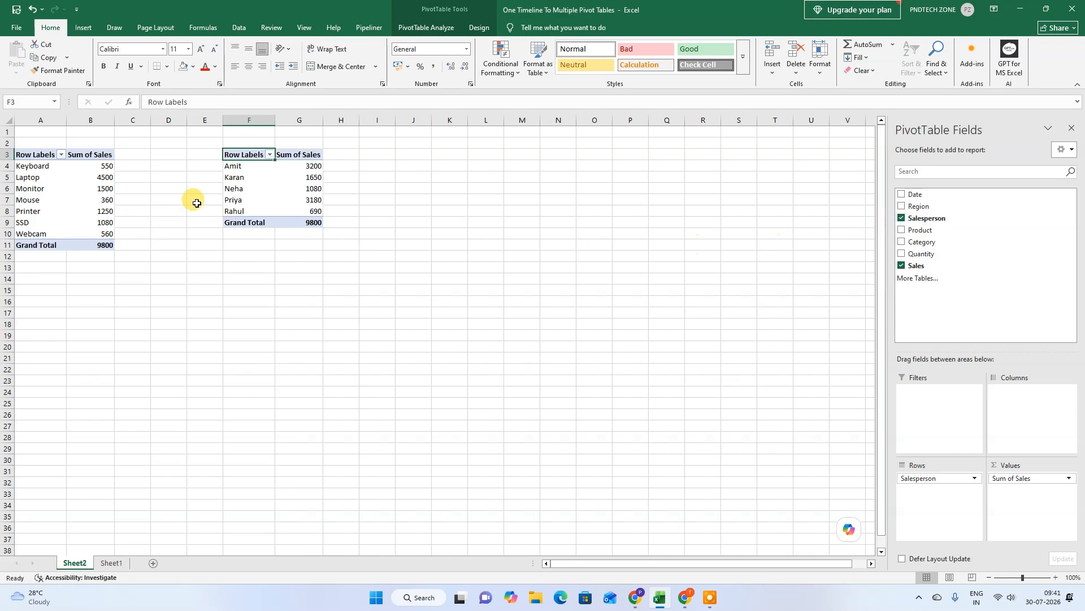
{"action": "left_click_drag", "start_coordinate": [231, 148], "coordinate": [252, 165]}
{"action": "left_click_drag", "start_coordinate": [300, 217], "coordinate": [298, 215]}
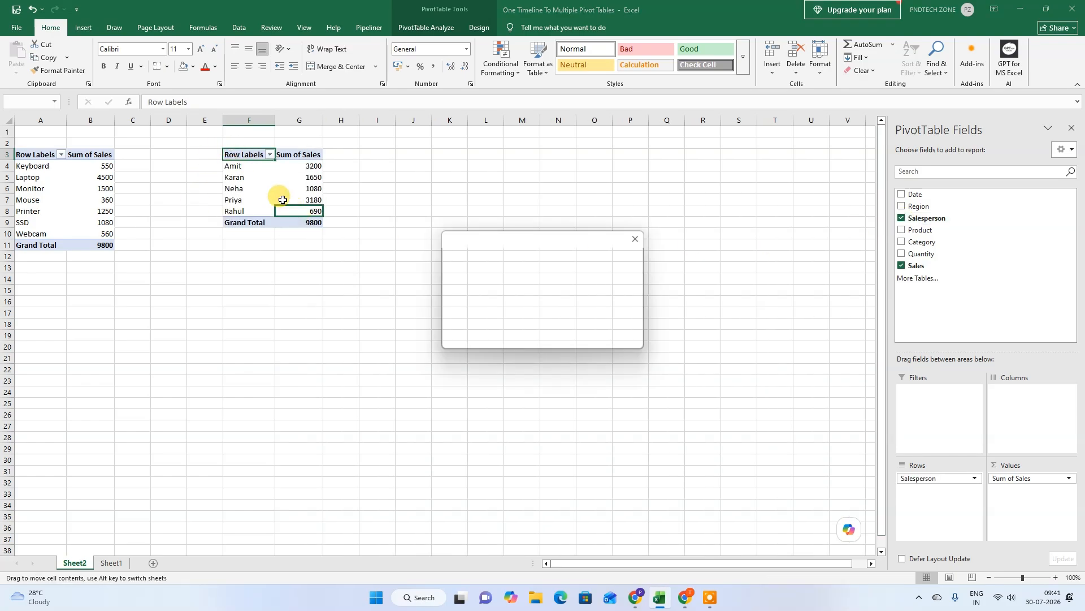
{"action": "key", "text": "Escape"}
Copy the salesperson PivotTable to cell K3 and replace Salesperson with Category as the copy's row field
{"action": "left_click_drag", "start_coordinate": [254, 157], "coordinate": [315, 222]}
{"action": "key", "text": "ctrl+c"}
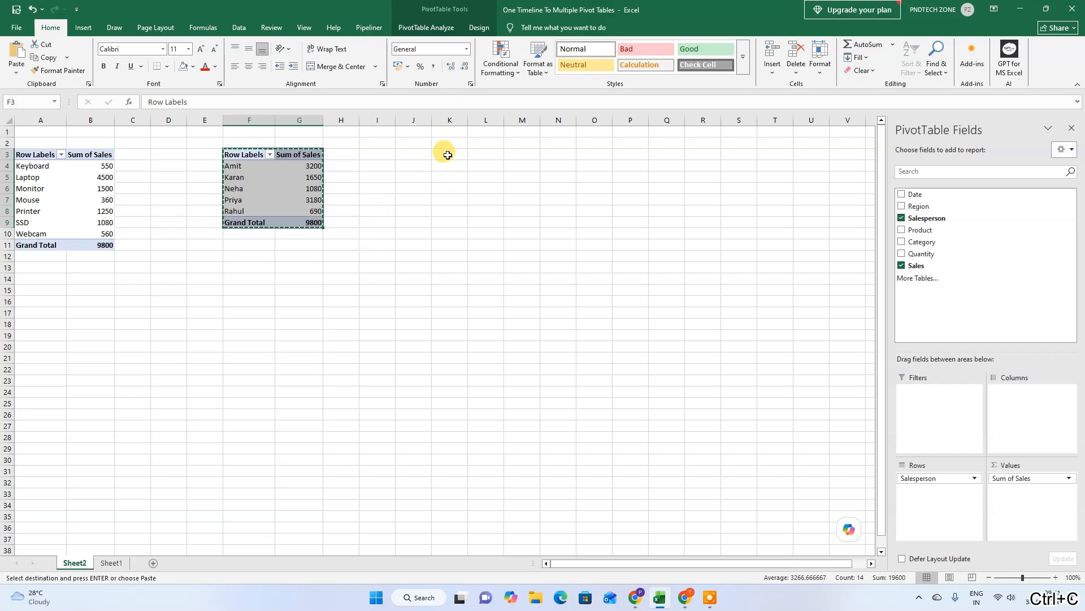
{"action": "left_click", "coordinate": [446, 154]}
{"action": "key", "text": "ctrl+v"}
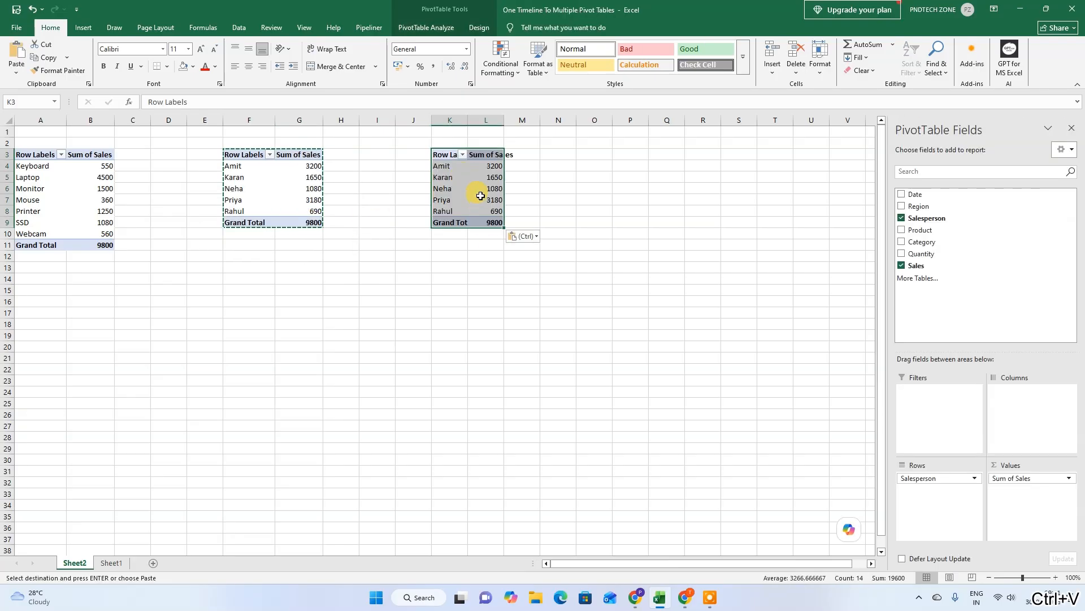
{"action": "left_click", "coordinate": [480, 201]}
{"action": "key", "text": "Escape"}
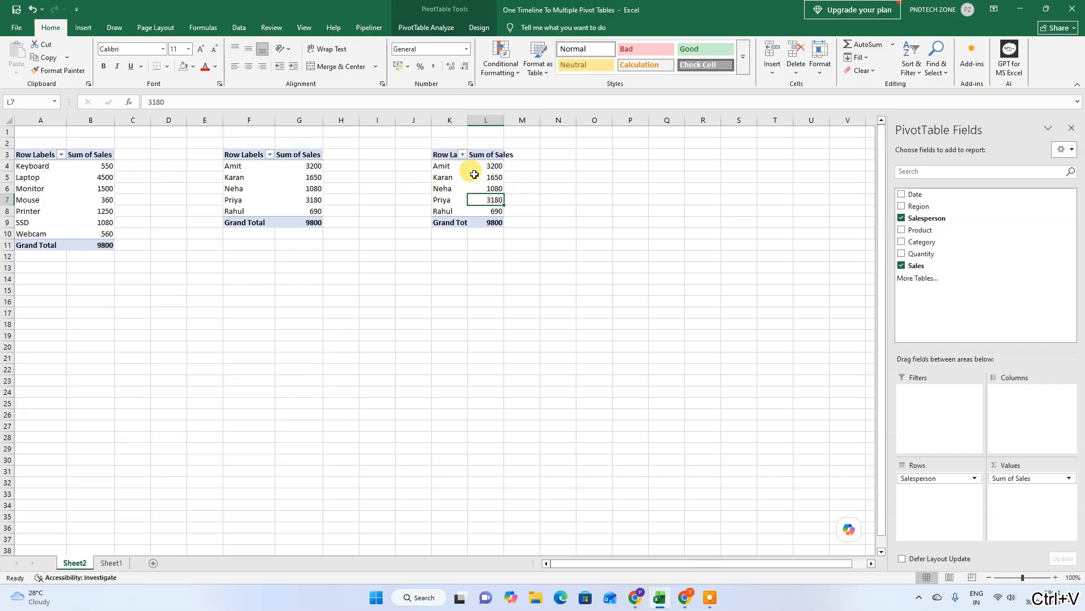
{"action": "left_click", "coordinate": [902, 220]}
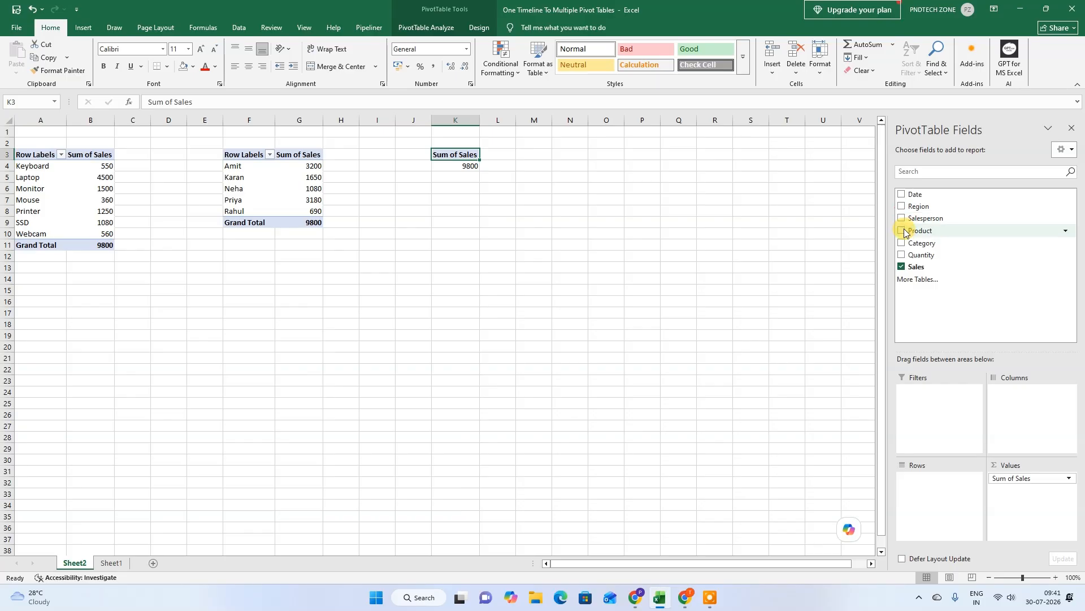
{"action": "left_click", "coordinate": [902, 242]}
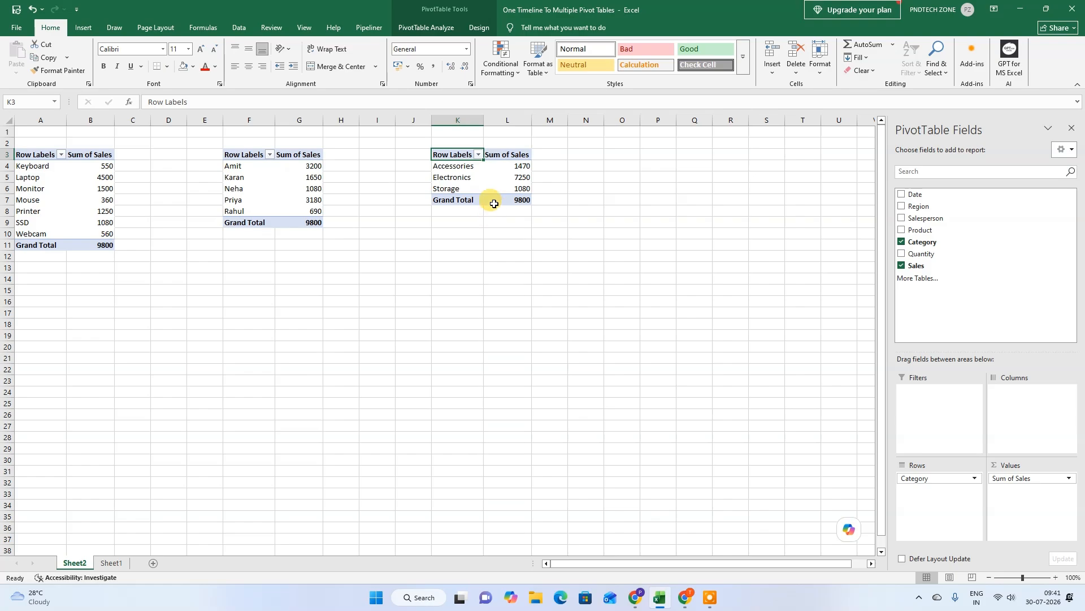
Check the Date column in Sheet1 and insert a Date timeline from the product PivotTable on Sheet2
{"action": "mouse_move", "coordinate": [494, 204]}
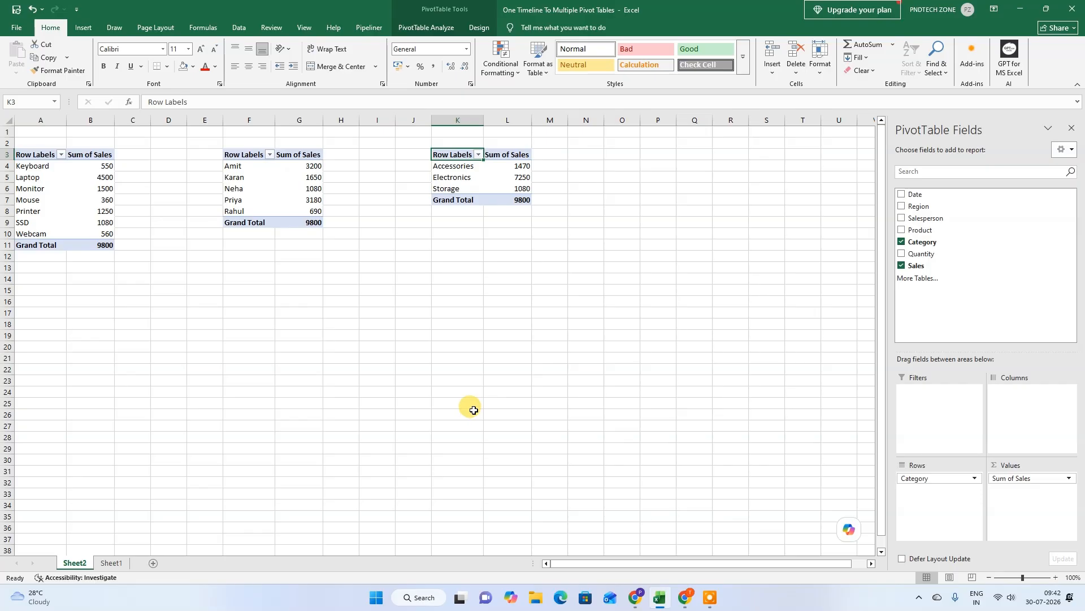
{"action": "left_click", "coordinate": [111, 562]}
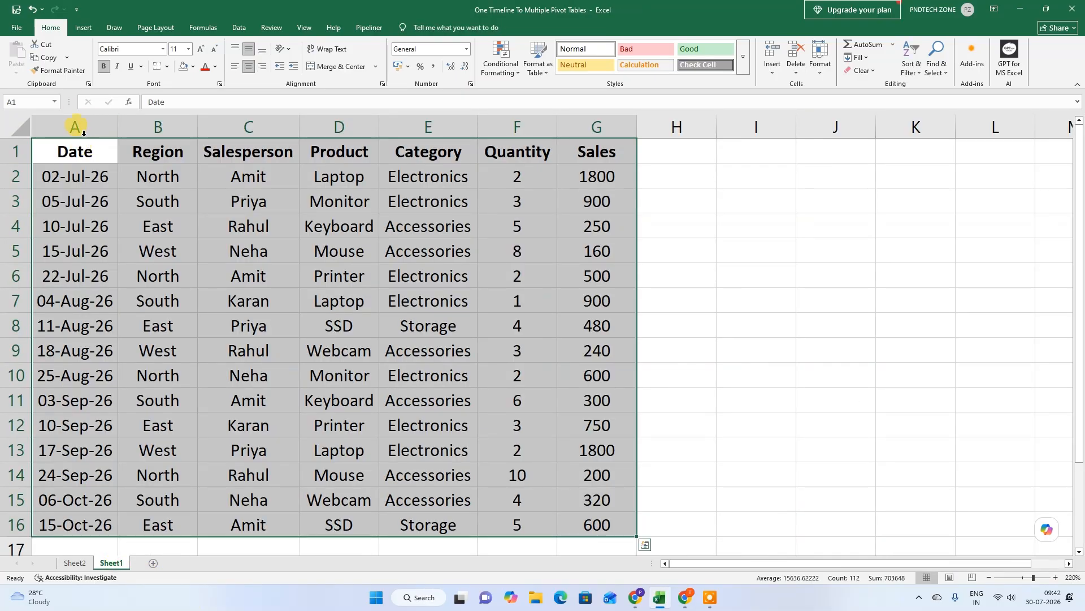
{"action": "left_click", "coordinate": [75, 562]}
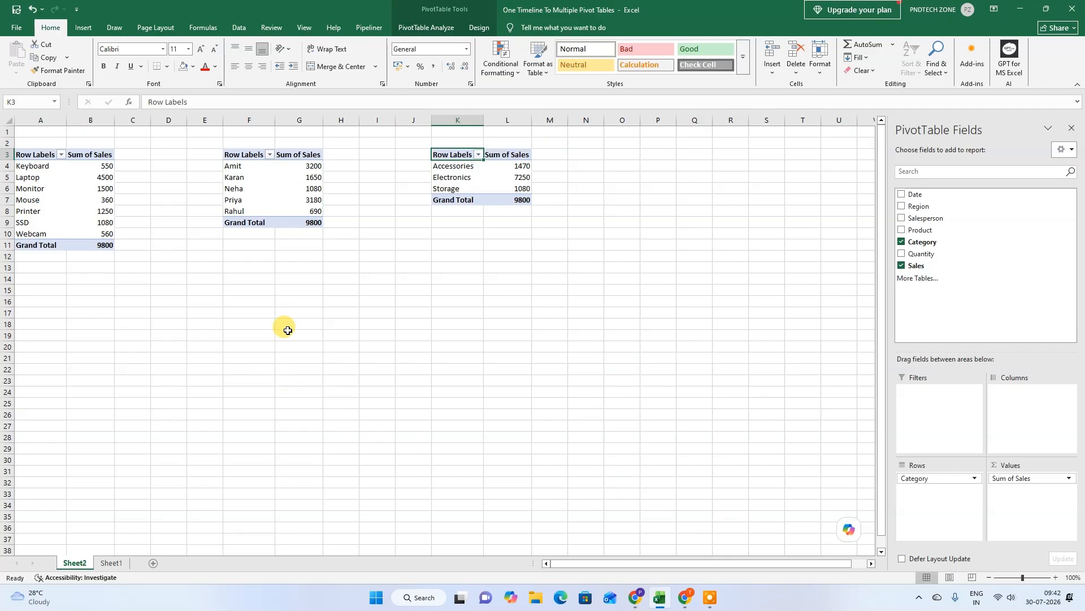
{"action": "left_click", "coordinate": [58, 187]}
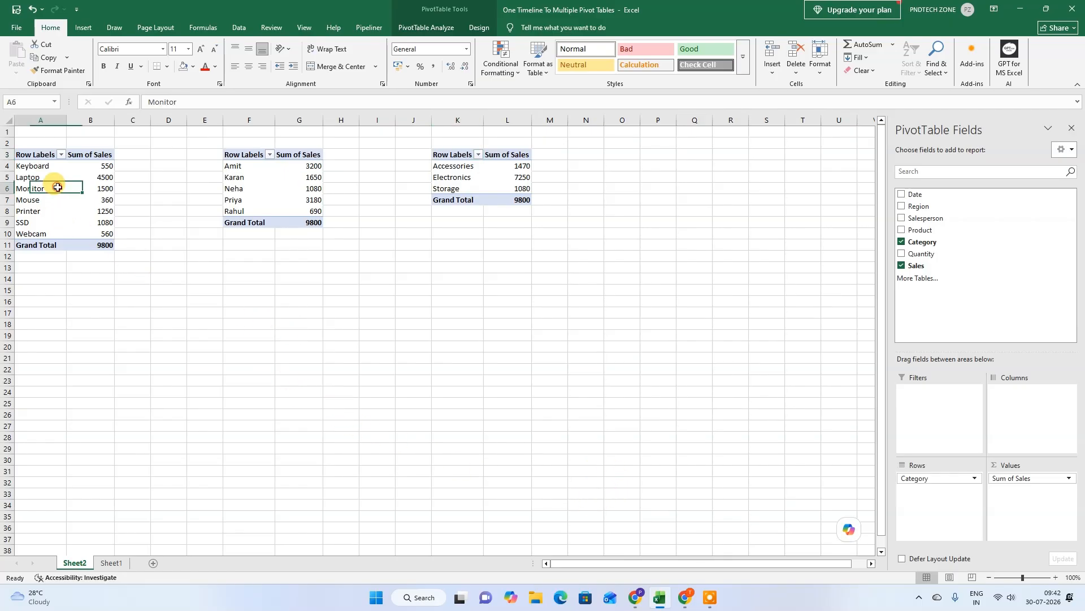
{"action": "left_click", "coordinate": [416, 29]}
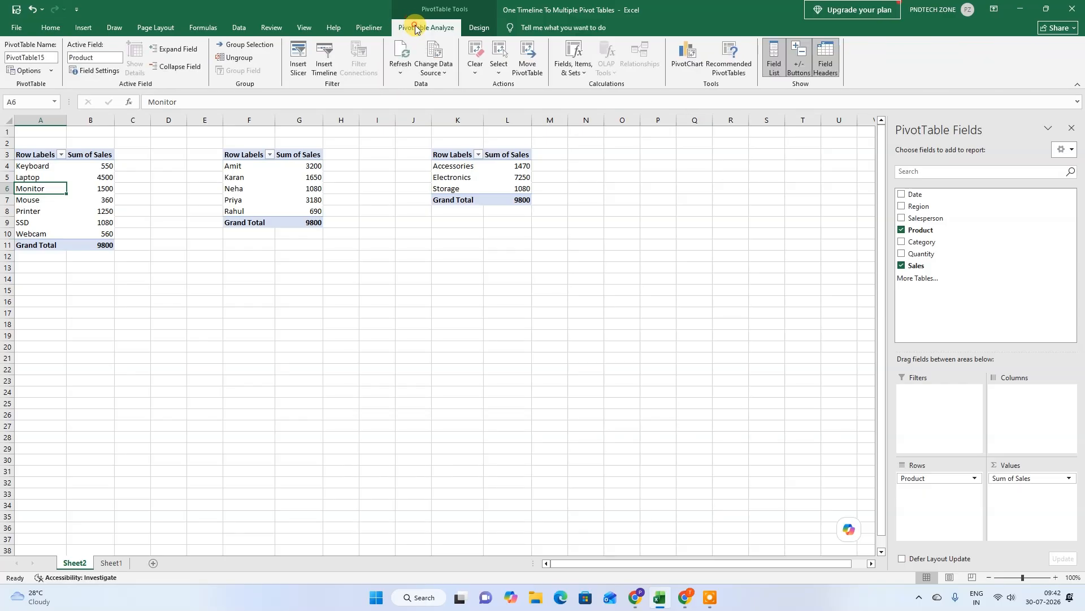
{"action": "left_click", "coordinate": [325, 62]}
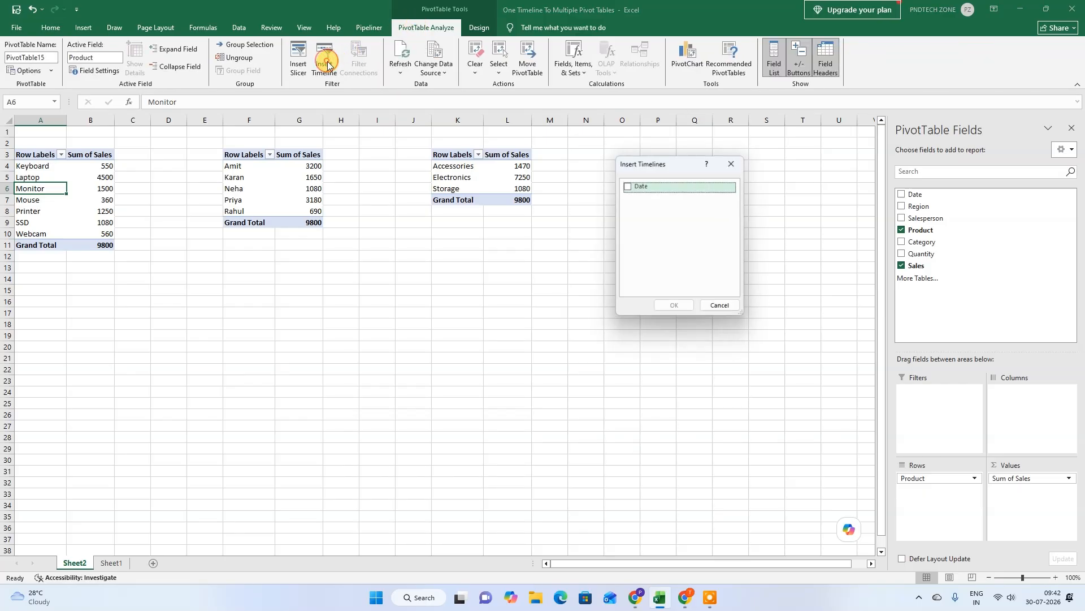
{"action": "left_click", "coordinate": [628, 186]}
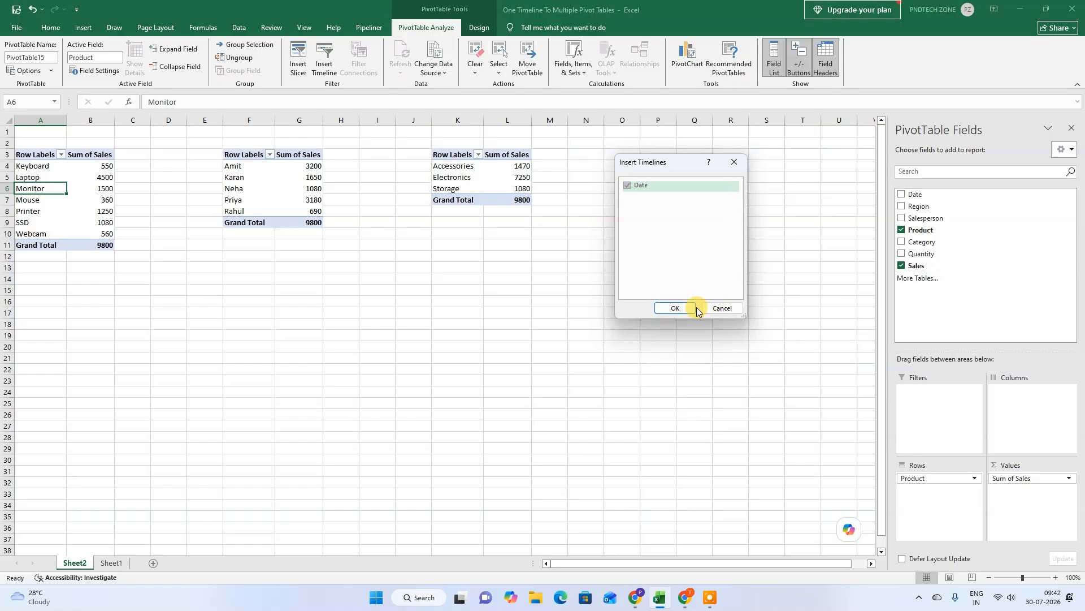
{"action": "left_click", "coordinate": [676, 310]}
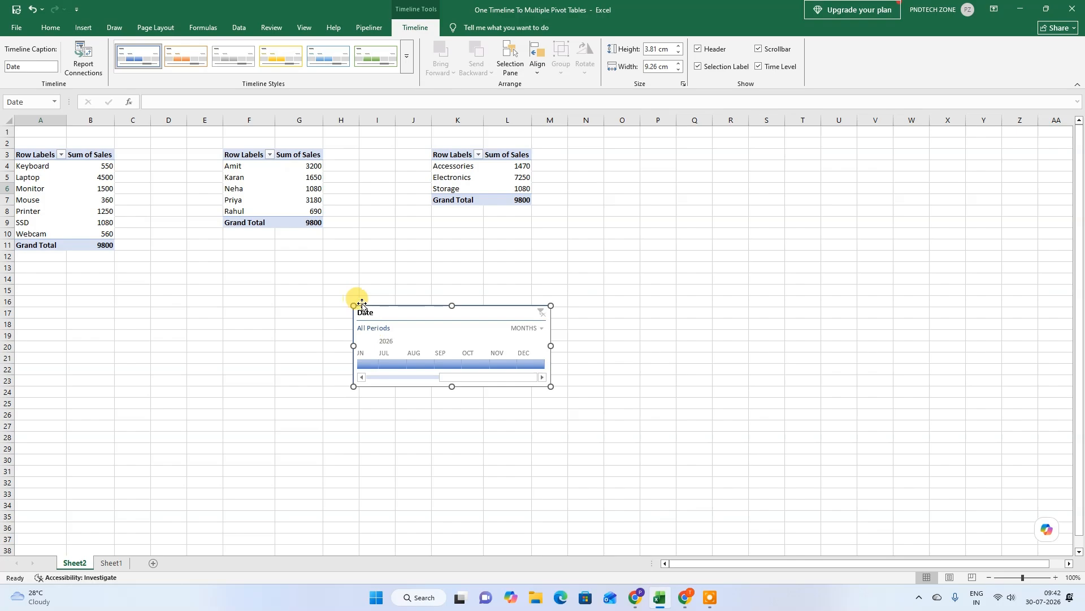
Test the Date timeline by filtering to individual months of 2026, including June, July, August and October, and clear the filter
{"action": "left_click", "coordinate": [417, 363]}
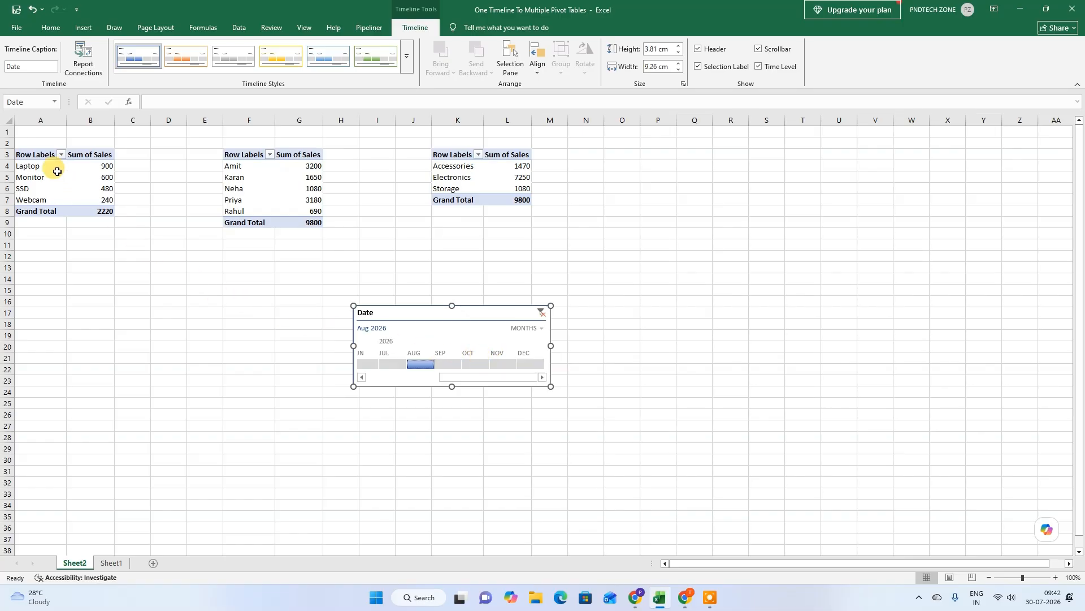
{"action": "left_click", "coordinate": [494, 364]}
{"action": "left_click", "coordinate": [464, 365]}
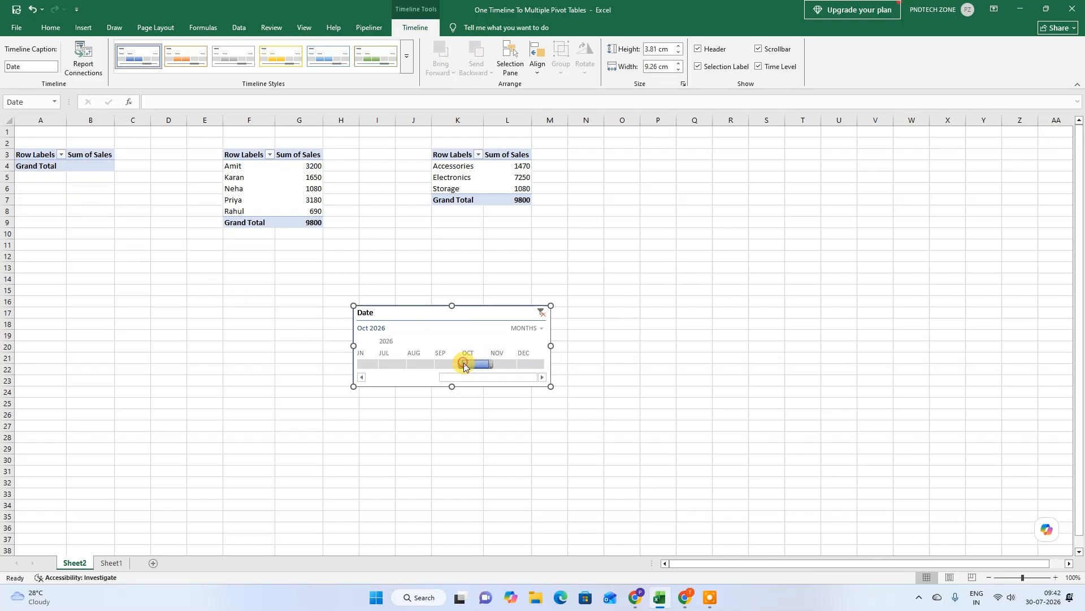
{"action": "left_click", "coordinate": [418, 364]}
{"action": "left_click", "coordinate": [390, 364]}
{"action": "left_click", "coordinate": [372, 365]}
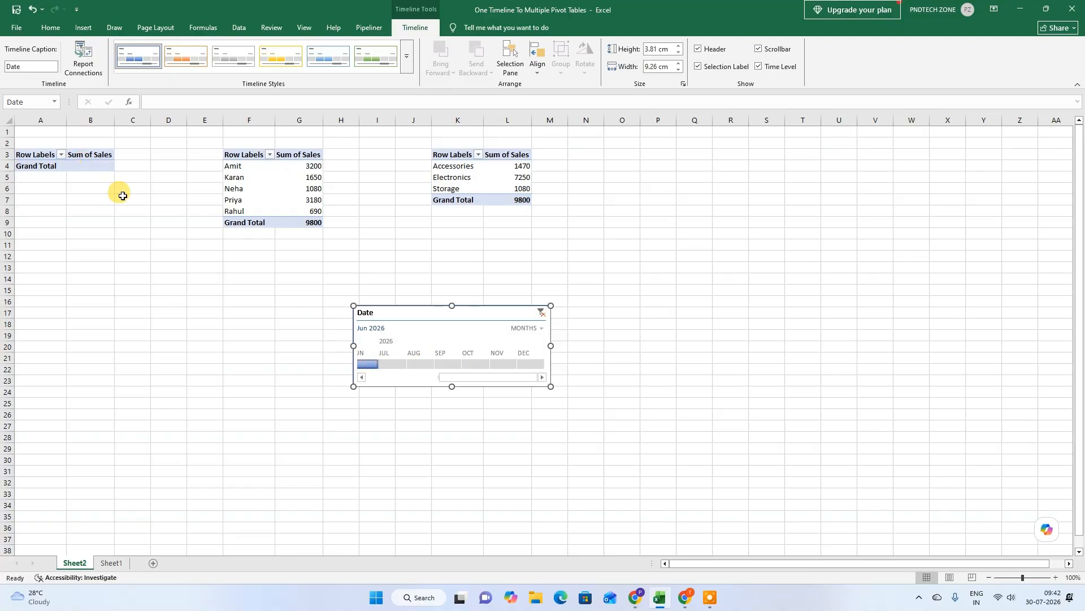
{"action": "left_click", "coordinate": [394, 364]}
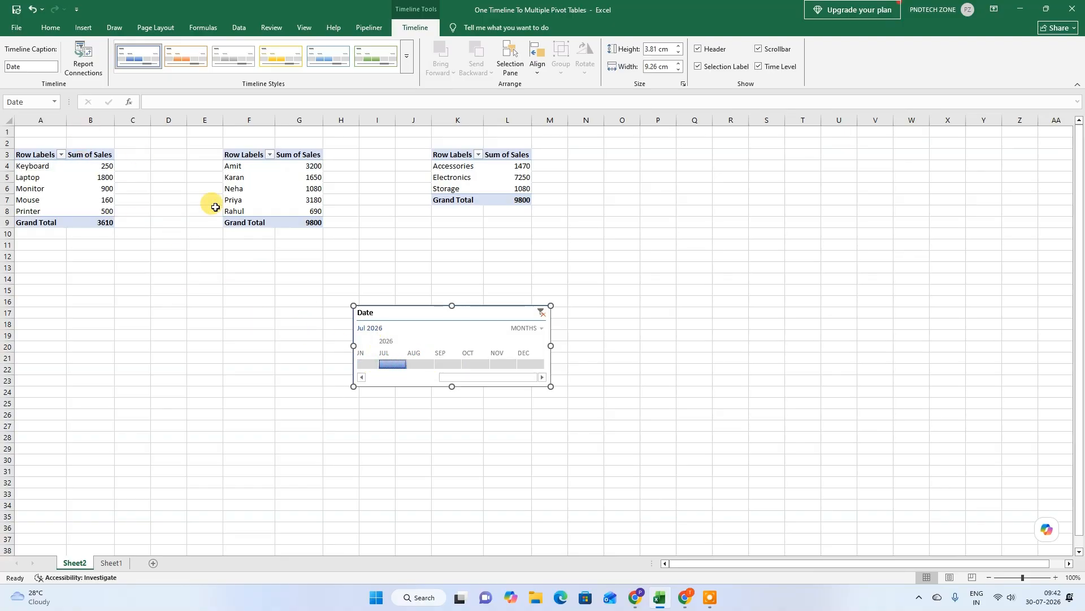
{"action": "left_click", "coordinate": [419, 364]}
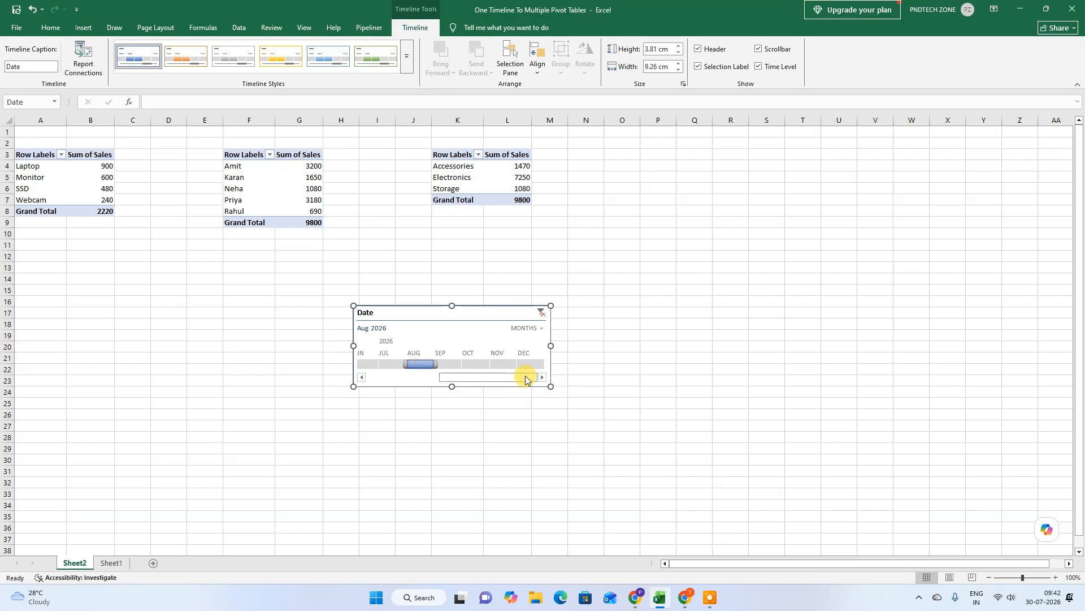
{"action": "left_click", "coordinate": [541, 312]}
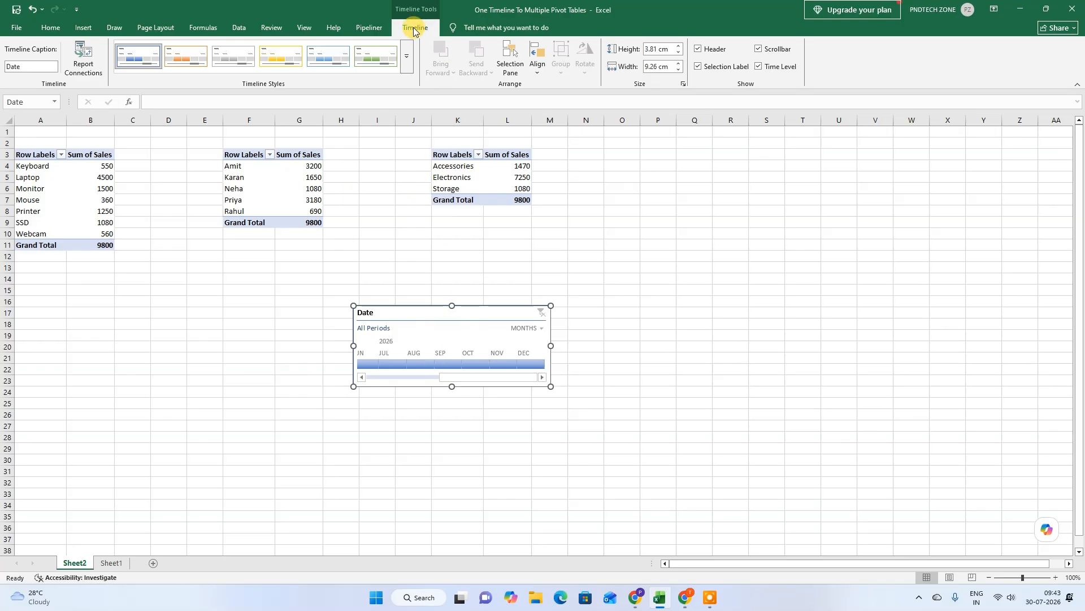
Connect the Date timeline to PivotTable16 and PivotTable17 through its report connections, keeping PivotTable15 connected
{"action": "left_click", "coordinate": [87, 71]}
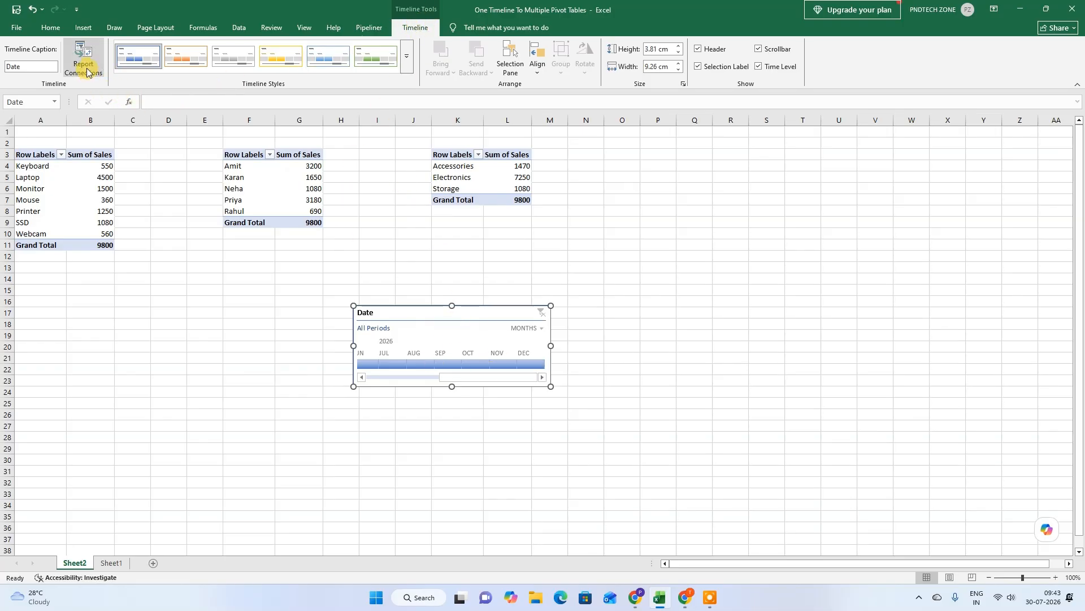
{"action": "left_click", "coordinate": [88, 70]}
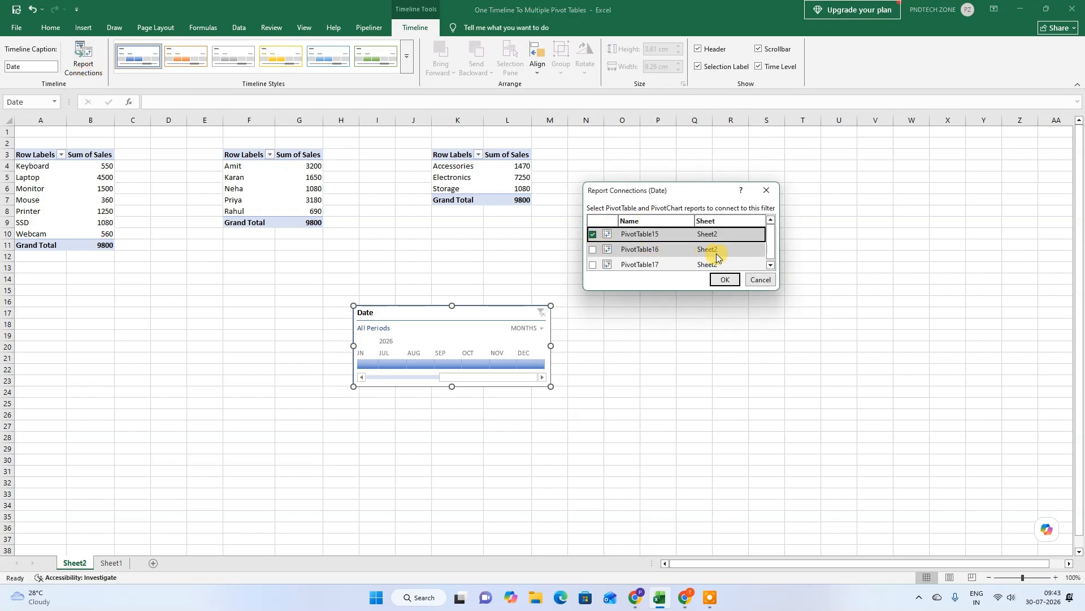
{"action": "scroll", "coordinate": [717, 253], "scroll_direction": "down", "scroll_amount": 1}
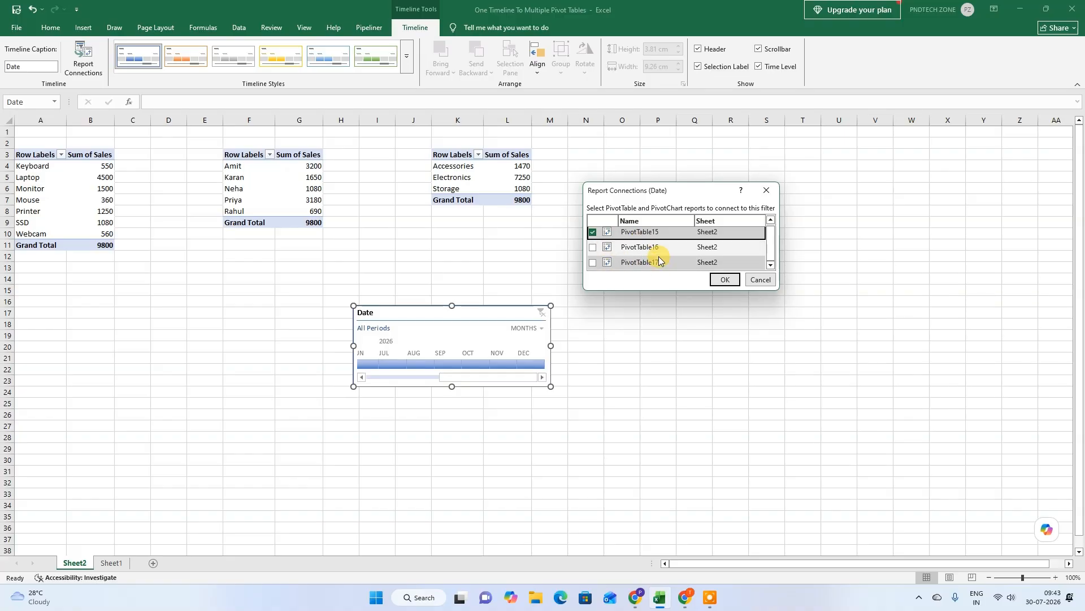
{"action": "scroll", "coordinate": [659, 266], "scroll_direction": "up", "scroll_amount": 1}
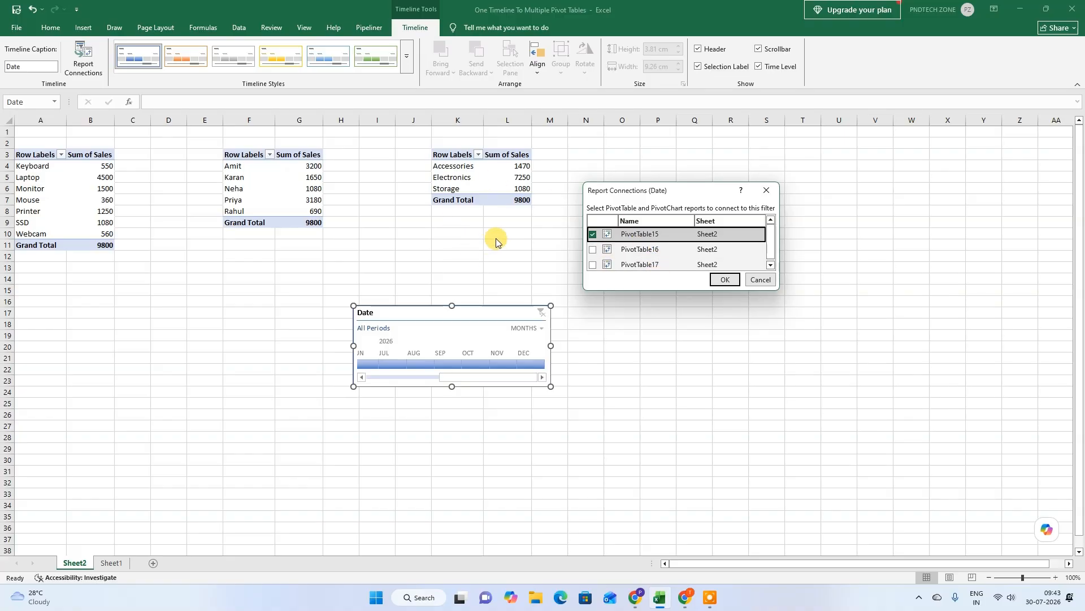
{"action": "left_click", "coordinate": [592, 250]}
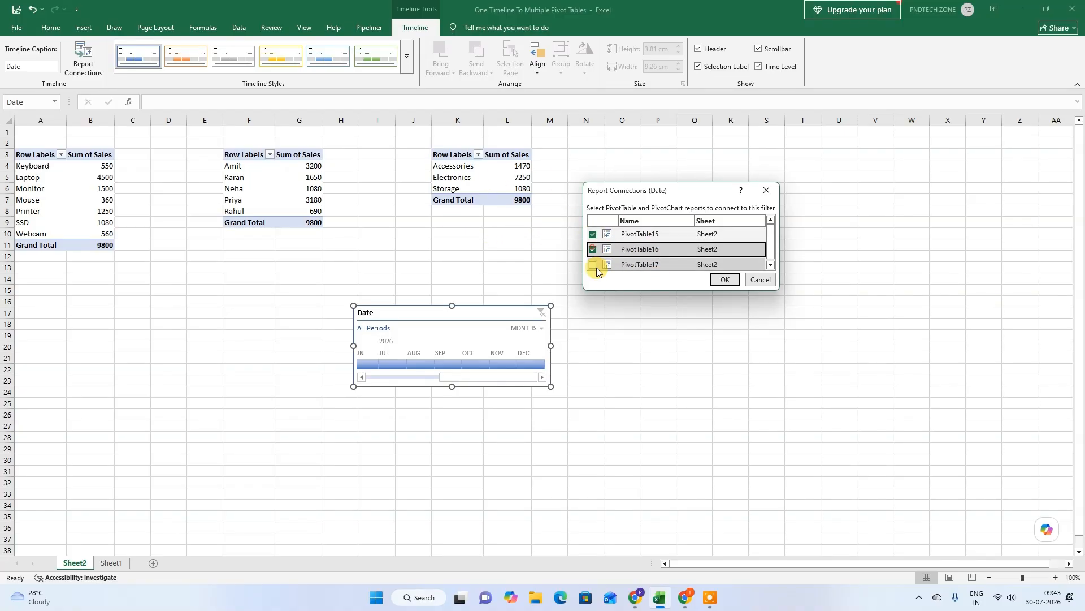
{"action": "left_click", "coordinate": [594, 265]}
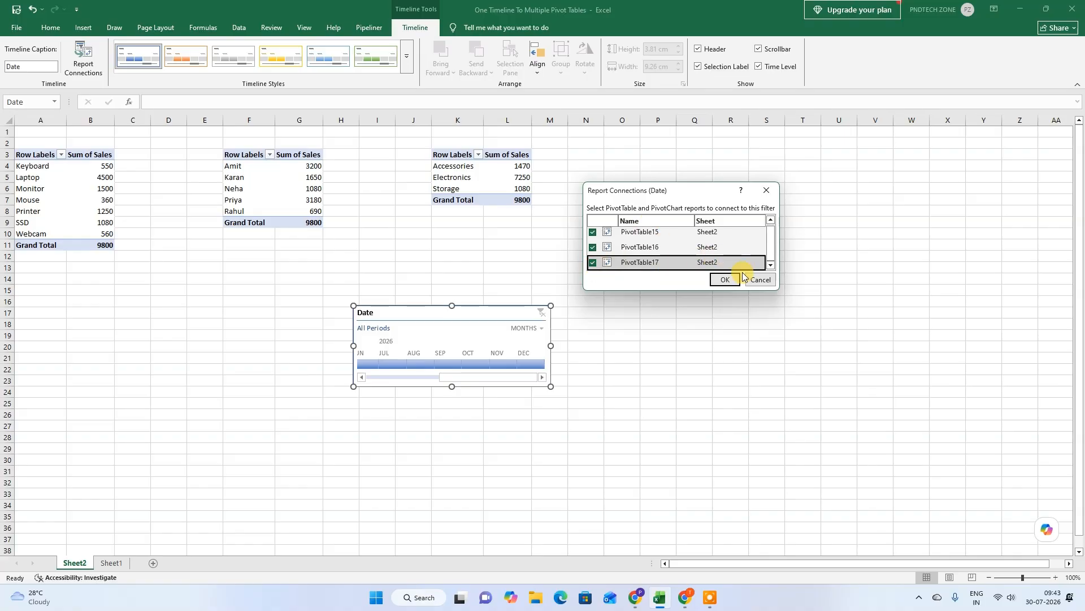
{"action": "left_click", "coordinate": [721, 279]}
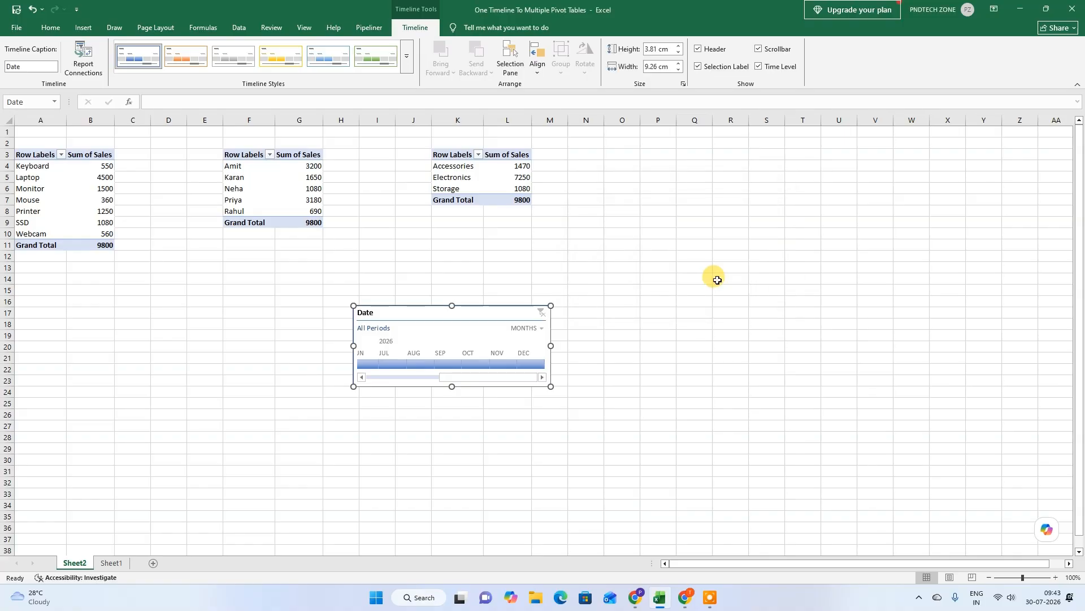
Check that the timeline controls all three PivotTables by filtering to single months of 2026, including July, August, October and December, and clear the filter
{"action": "left_click", "coordinate": [451, 366]}
{"action": "left_click", "coordinate": [413, 365]}
{"action": "left_click", "coordinate": [396, 365]}
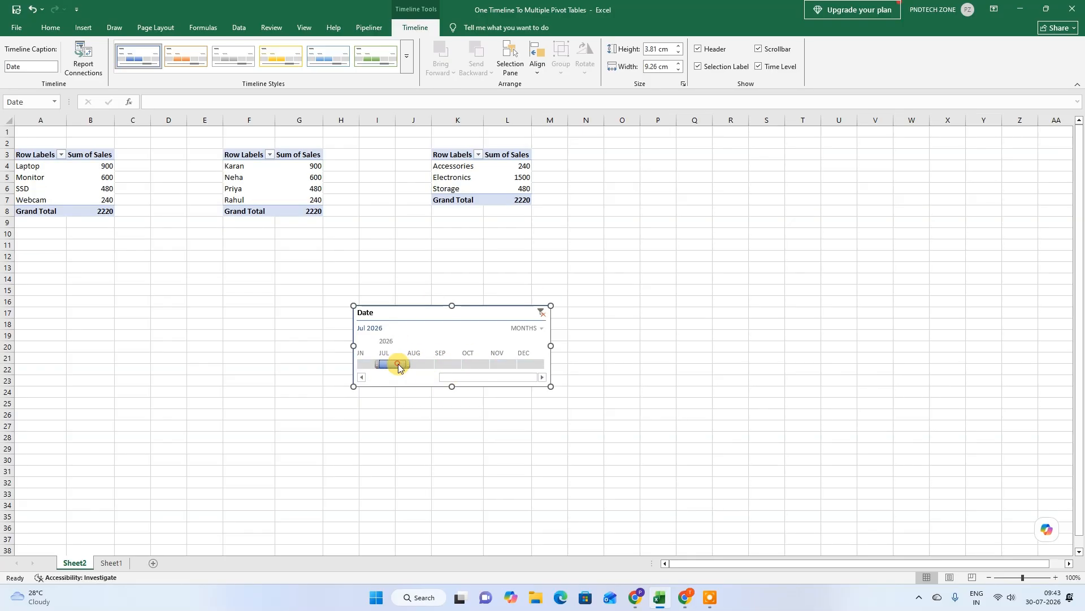
{"action": "left_click", "coordinate": [478, 363]}
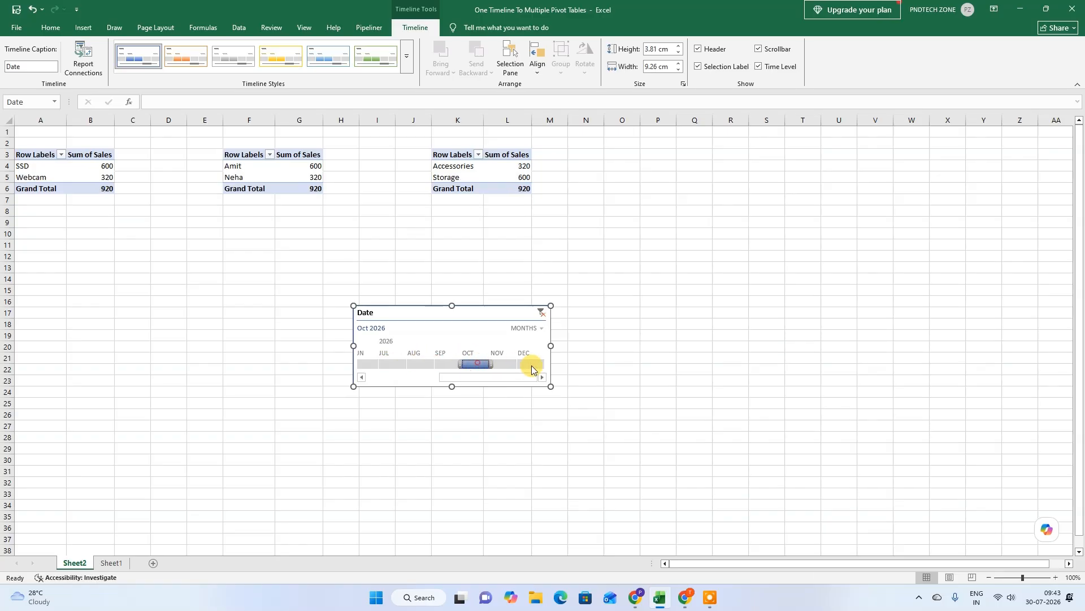
{"action": "left_click", "coordinate": [520, 363]}
{"action": "left_click", "coordinate": [475, 364]}
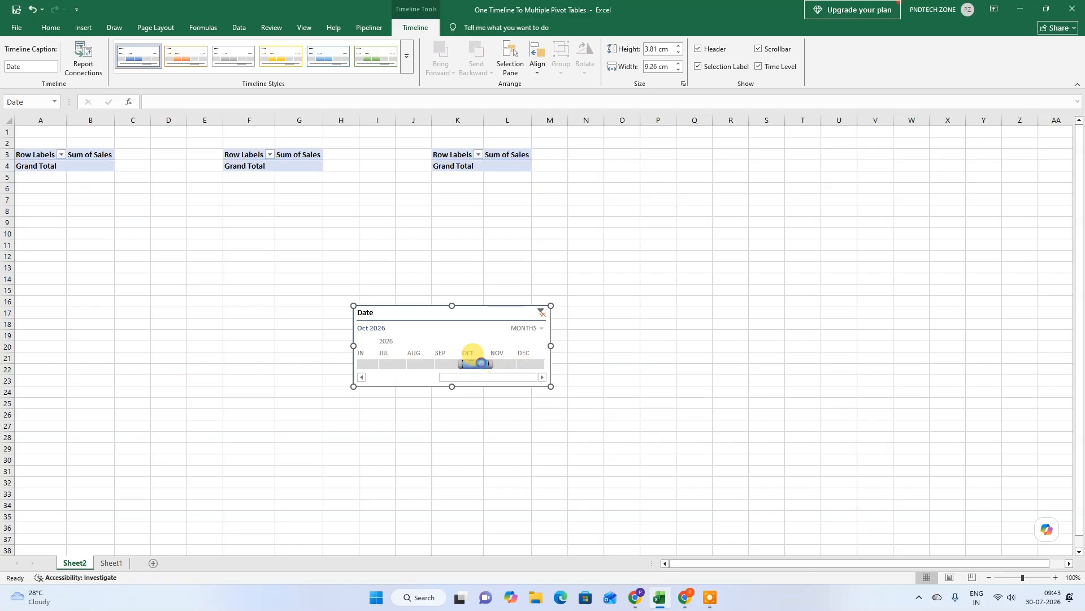
{"action": "left_click", "coordinate": [423, 365]}
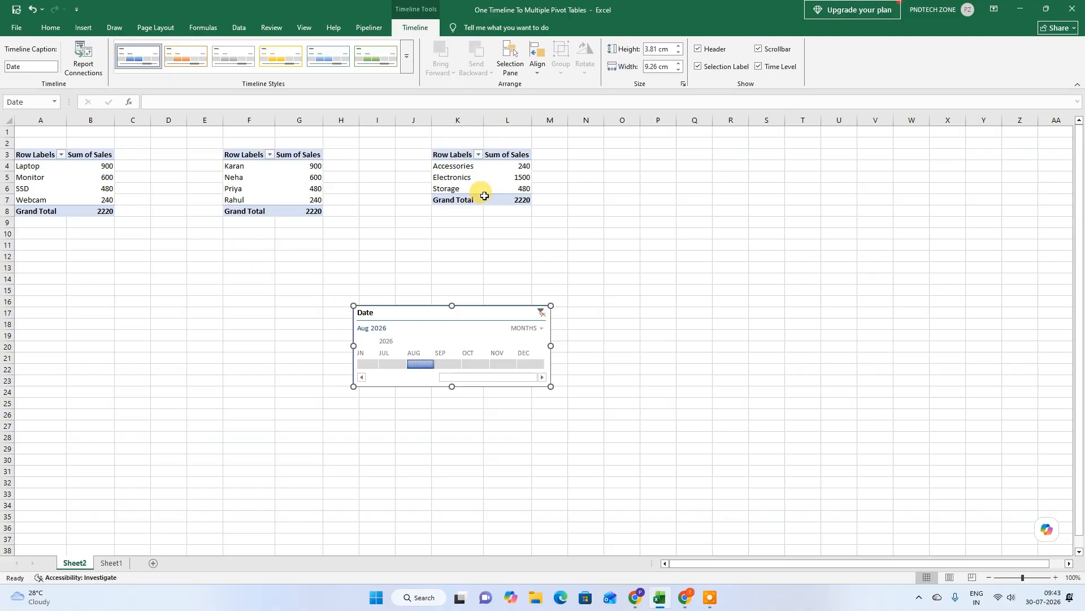
{"action": "left_click", "coordinate": [539, 313]}
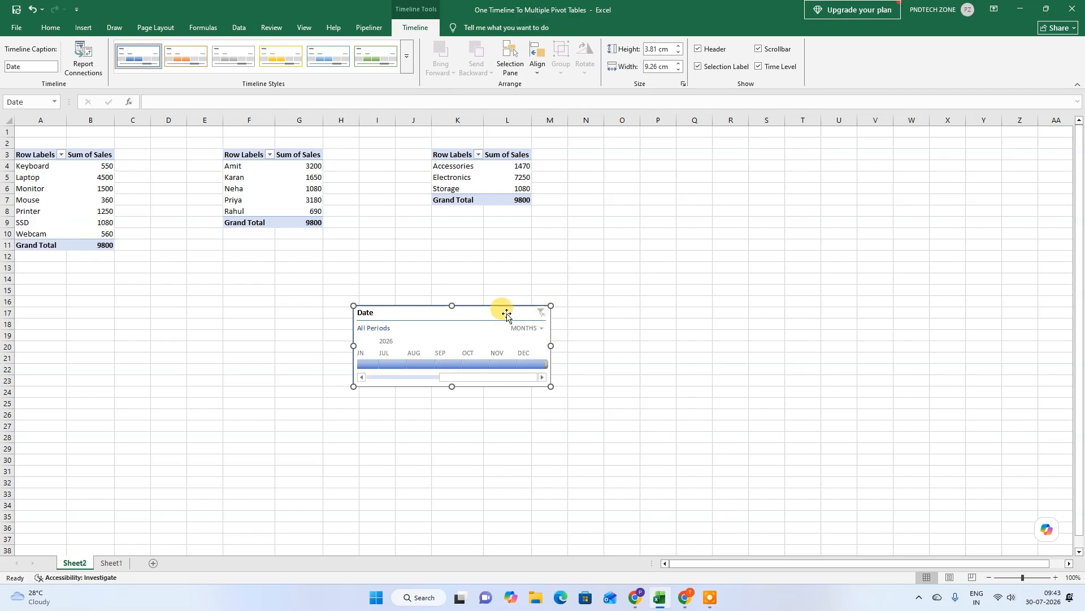